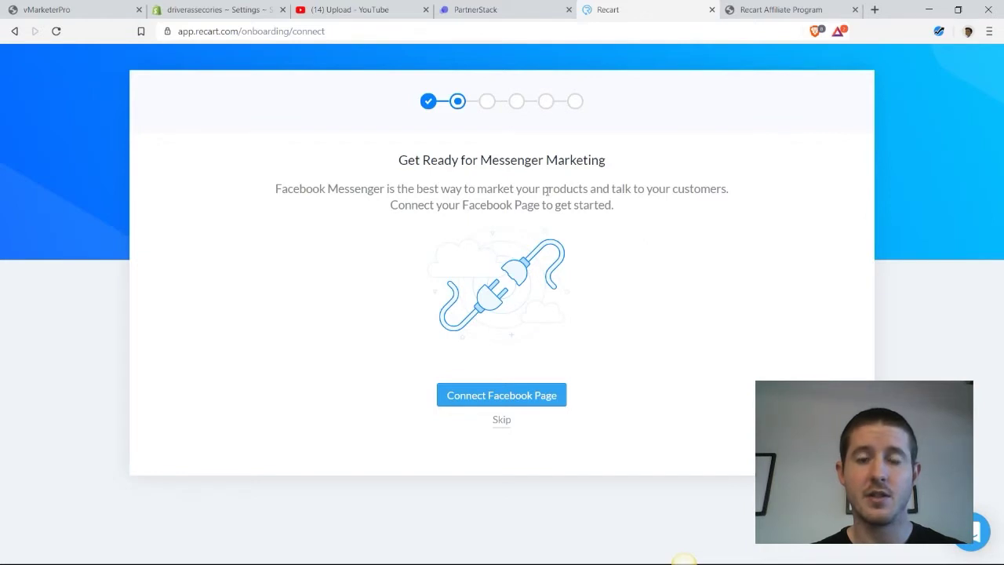
- Skip connecting a Facebook Page during onboarding for now
{"action": "left_click", "coordinate": [502, 421]}
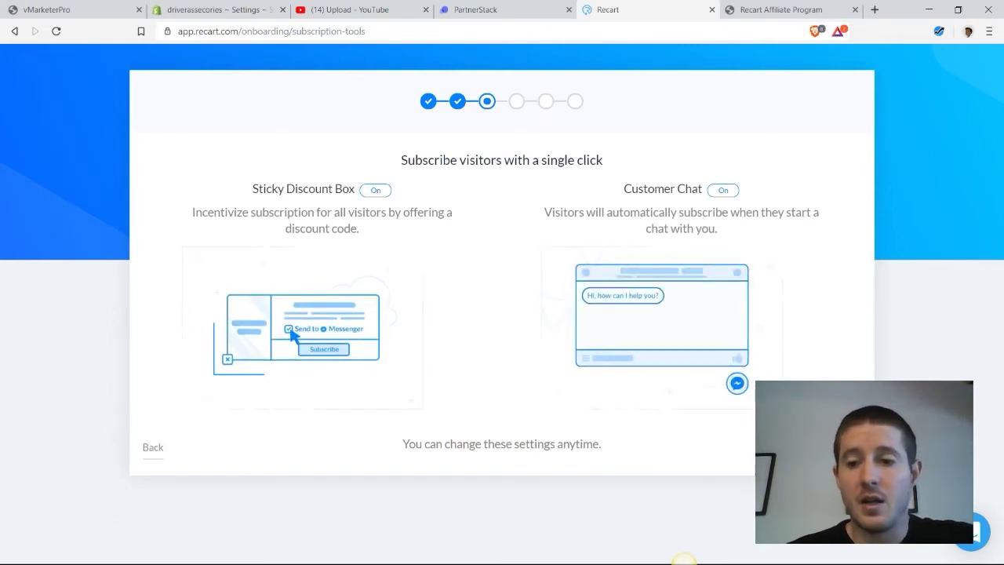
- Keep Sticky Discount Box and Customer Chat on and continue to Automated Campaigns
{"action": "left_click", "coordinate": [832, 446]}
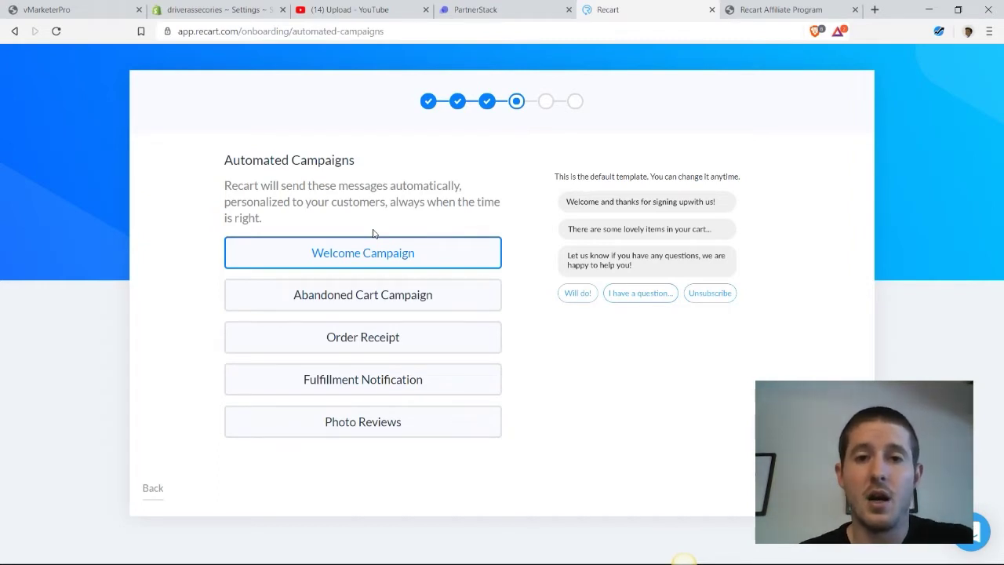
- Preview the Abandoned Cart Campaign message listing the T-shirt and Electric Guitar
{"action": "left_click", "coordinate": [379, 308]}
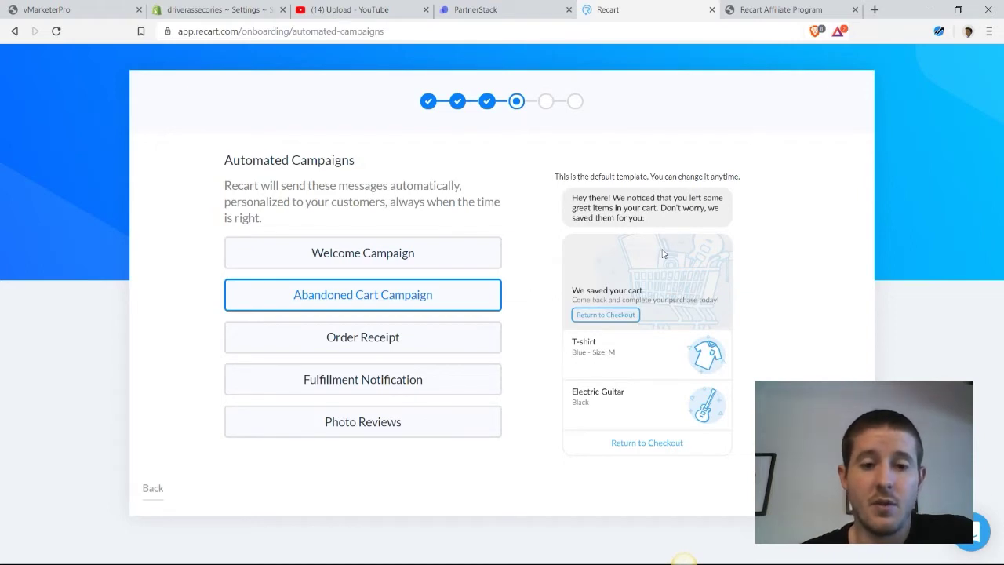
- Preview the Order Receipt, Fulfillment Notification and Photo Reviews templates in turn
{"action": "left_click", "coordinate": [437, 343]}
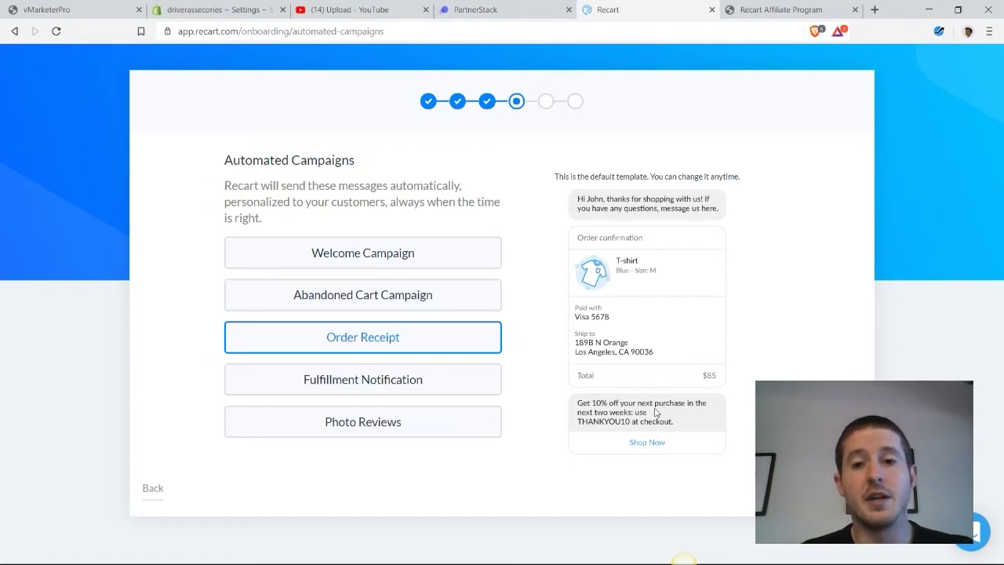
{"action": "left_click", "coordinate": [416, 390]}
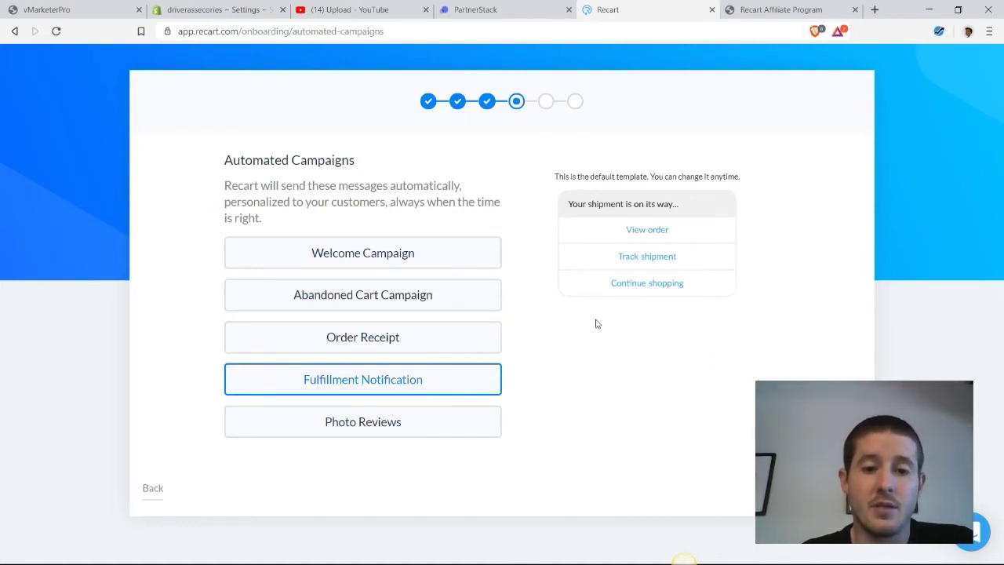
{"action": "left_click", "coordinate": [426, 430]}
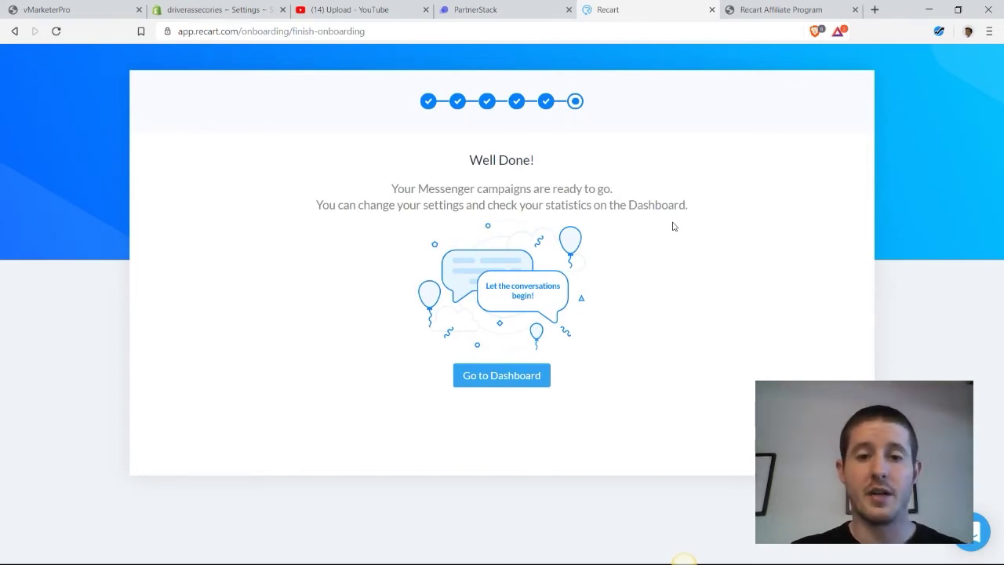
- Finish onboarding and start setting up Messenger Welcome campaigns from the dashboard
{"action": "left_click", "coordinate": [495, 378]}
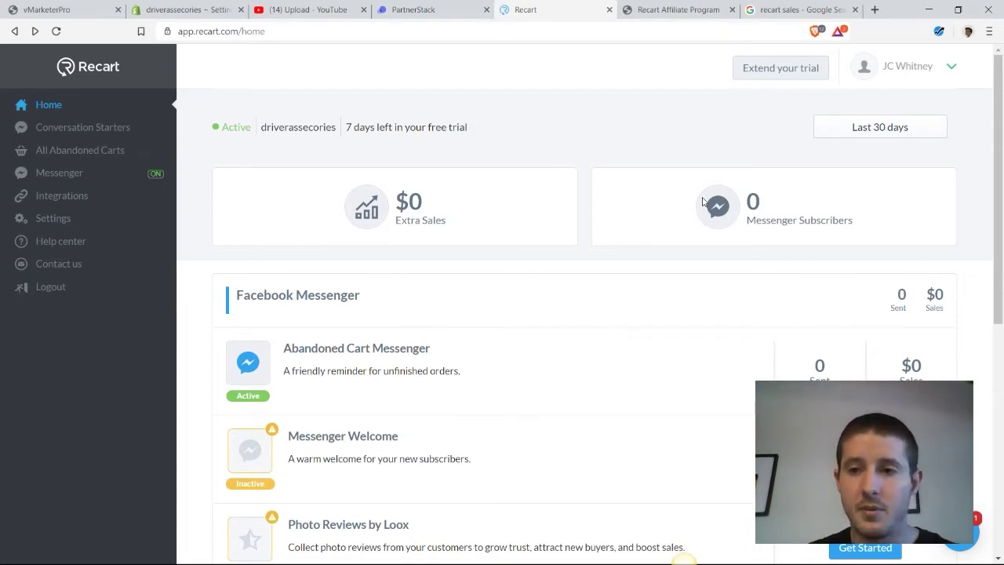
{"action": "scroll", "coordinate": [473, 288], "scroll_direction": "down", "scroll_amount": 1}
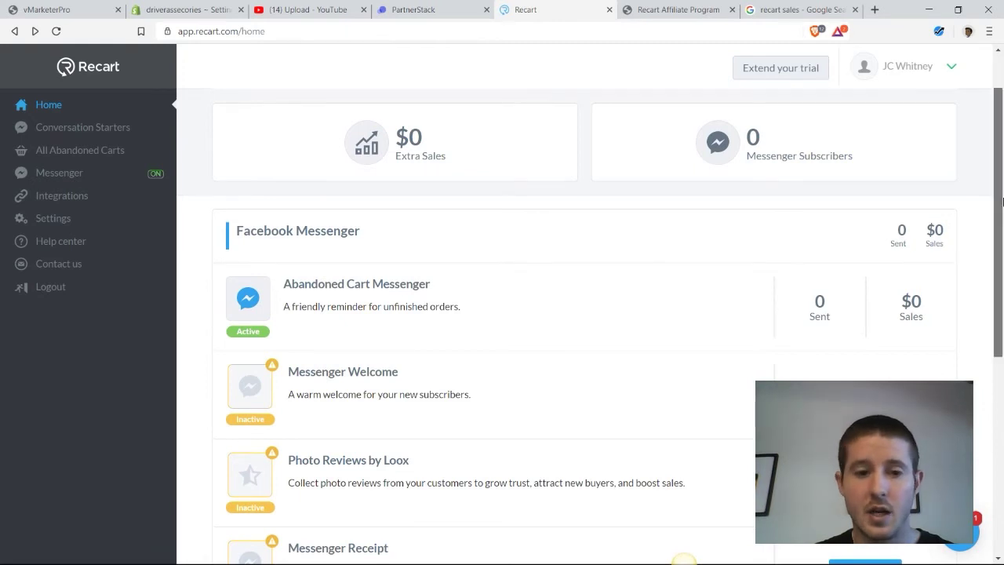
{"action": "scroll", "coordinate": [1002, 202], "scroll_direction": "down", "scroll_amount": 1}
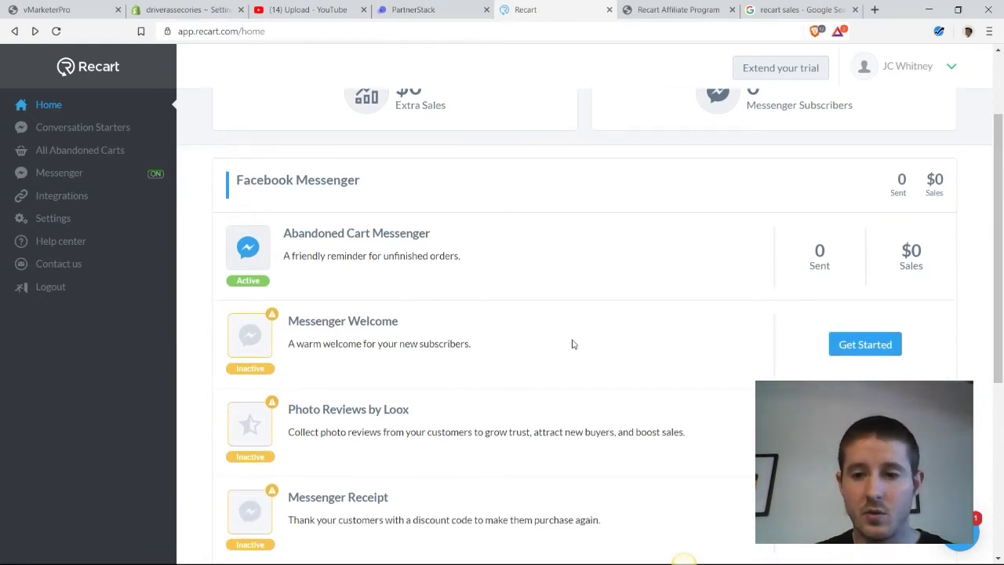
{"action": "left_click", "coordinate": [856, 345]}
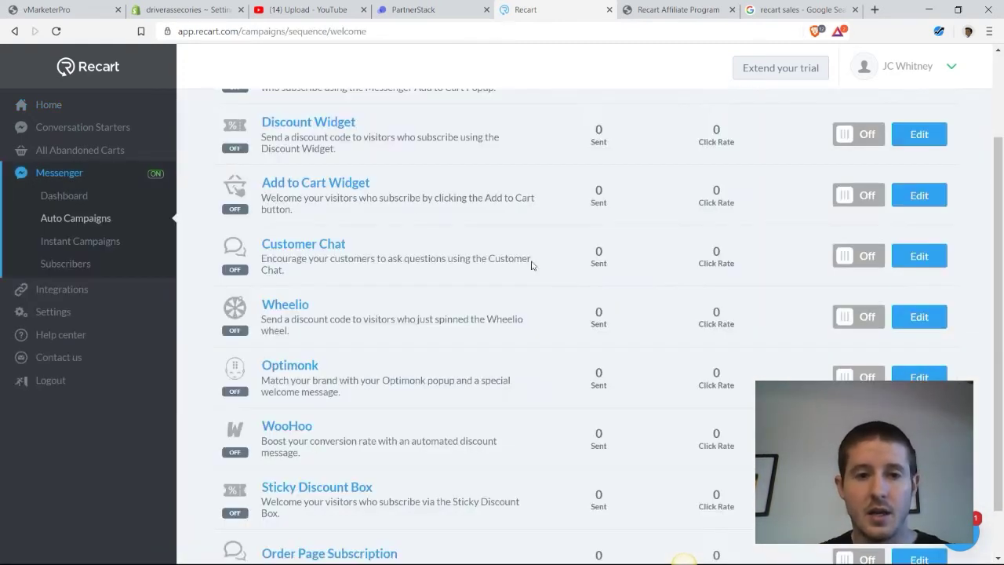
- Switch the Wheelio welcome campaign on and return to the Home dashboard
{"action": "scroll", "coordinate": [1001, 143], "scroll_direction": "up", "scroll_amount": 1}
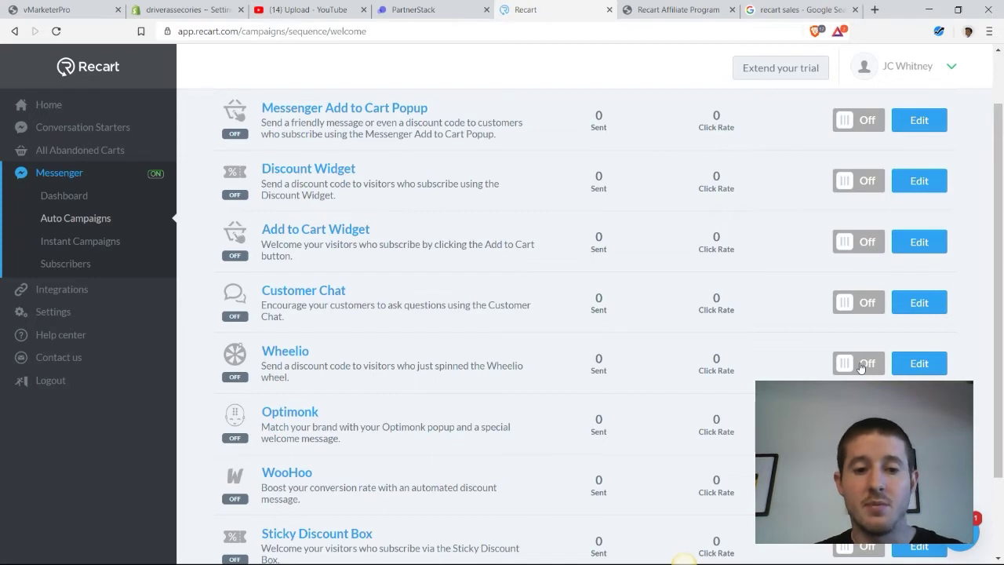
{"action": "left_click", "coordinate": [861, 363]}
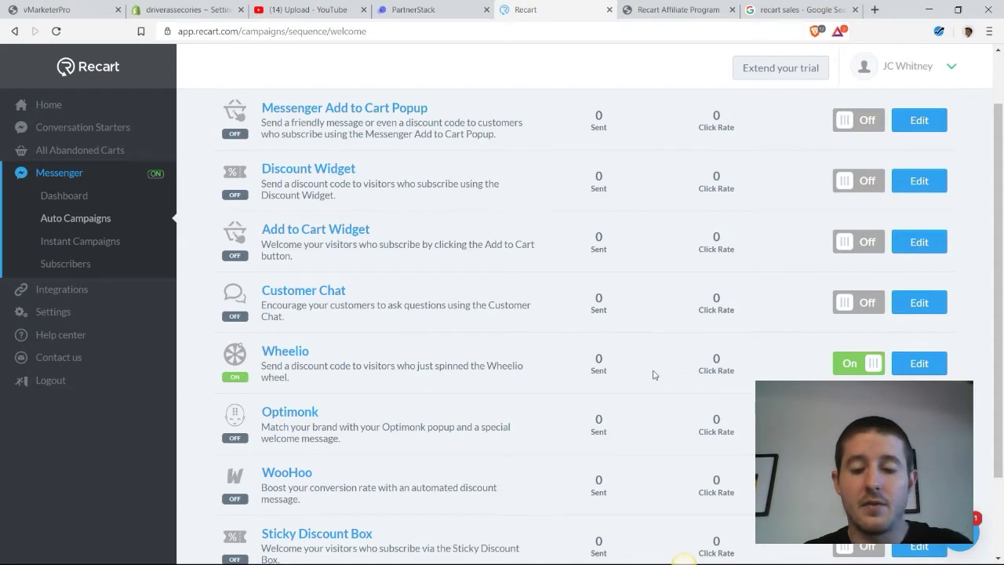
{"action": "key", "text": "alt+Left"}
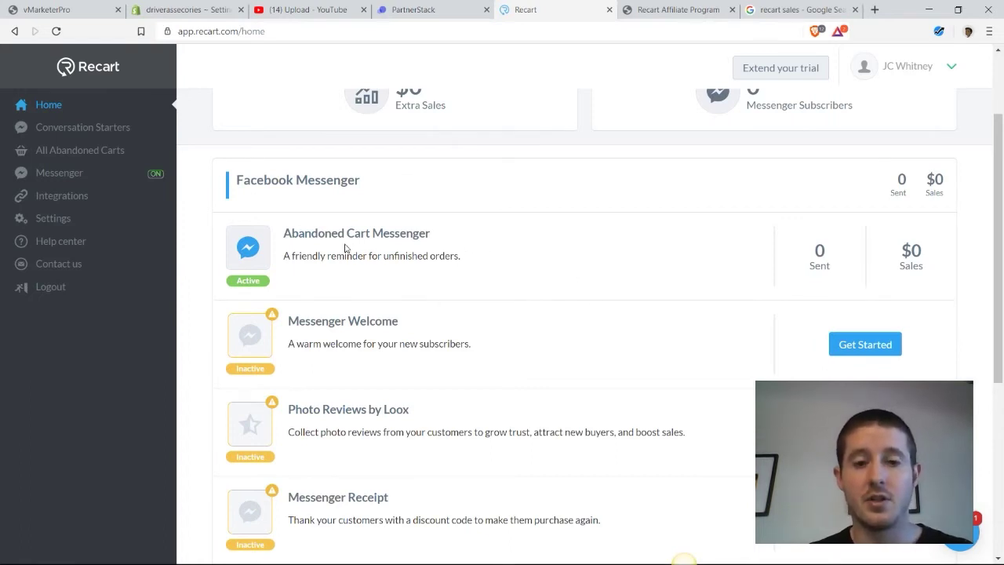
- Reopen the Messenger Welcome list and turn the Wheelio campaign on
{"action": "left_click_drag", "start_coordinate": [1000, 203], "coordinate": [1001, 244]}
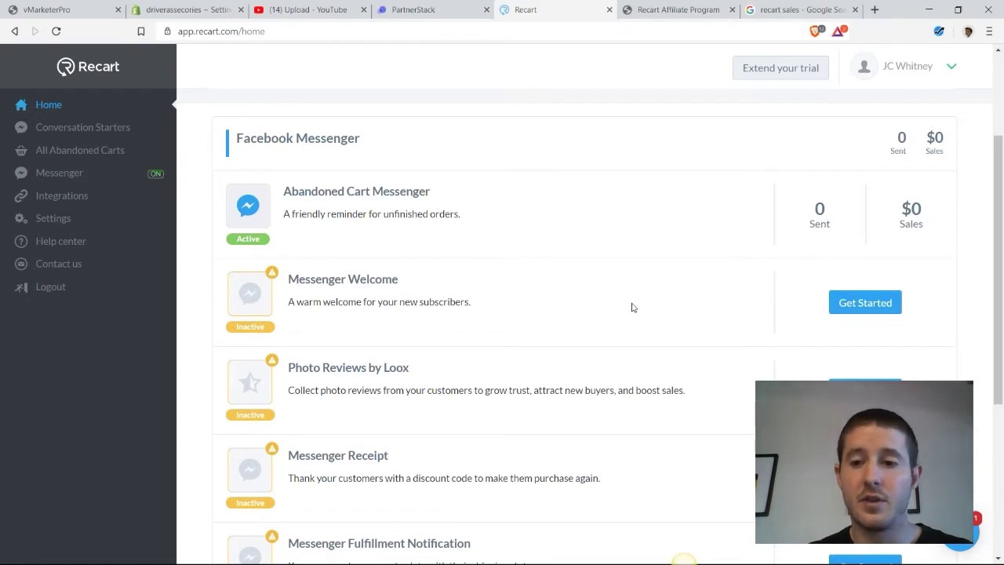
{"action": "left_click", "coordinate": [866, 302]}
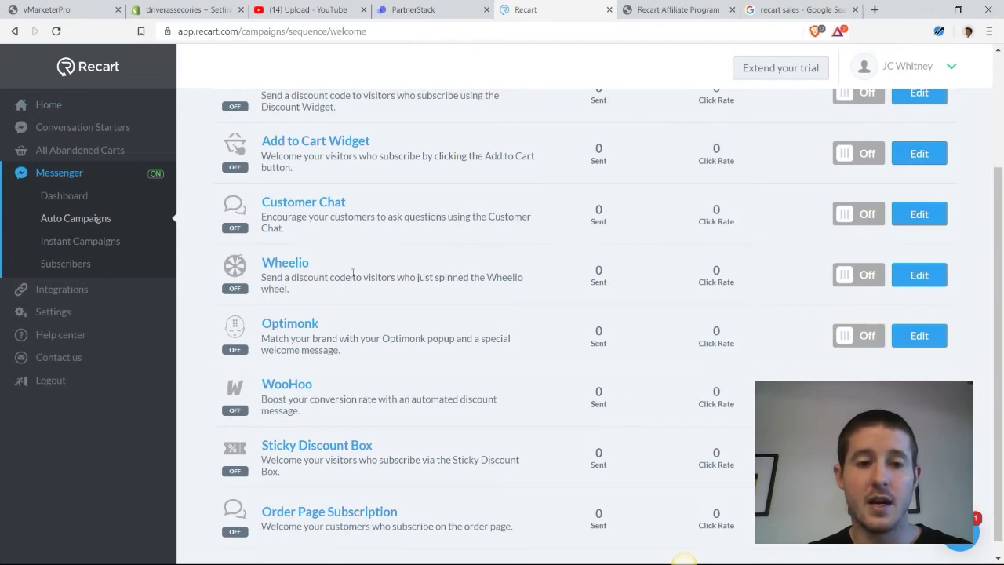
{"action": "left_click", "coordinate": [868, 277]}
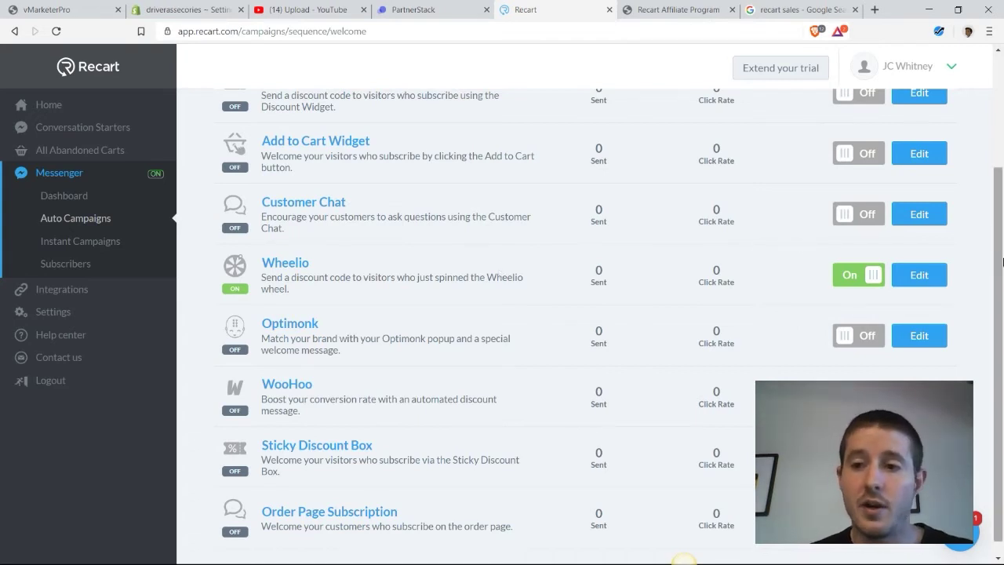
- Turn on the Discount Widget, Customer Chat and WooHoo campaigns, then view the Messenger dashboard
{"action": "left_click_drag", "start_coordinate": [1003, 261], "coordinate": [1003, 170]}
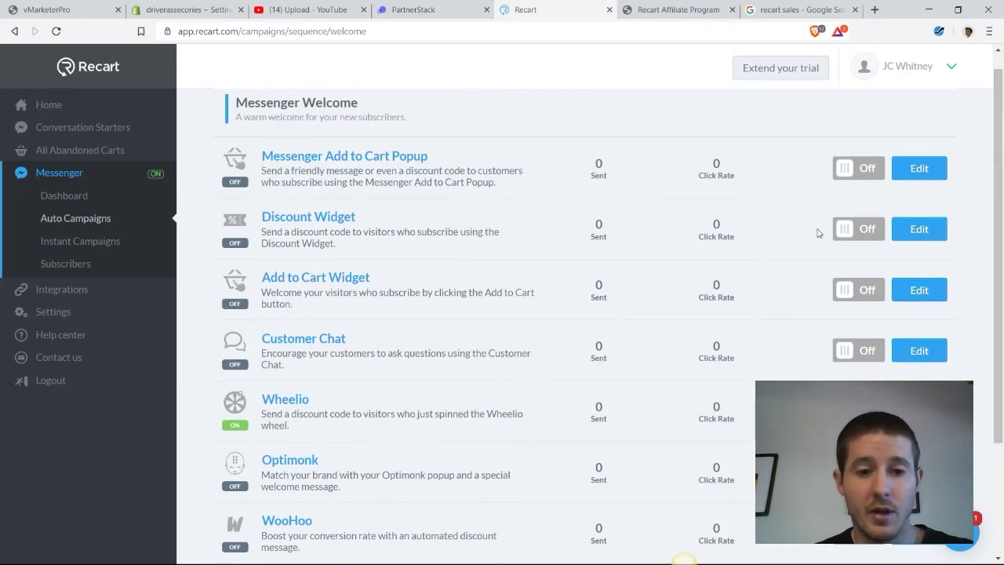
{"action": "left_click", "coordinate": [873, 229]}
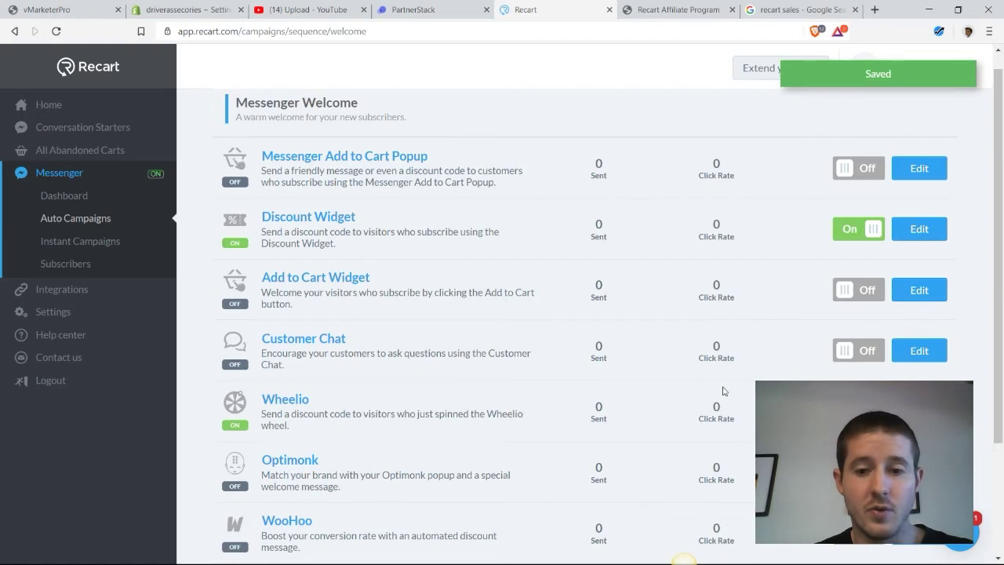
{"action": "left_click", "coordinate": [869, 353]}
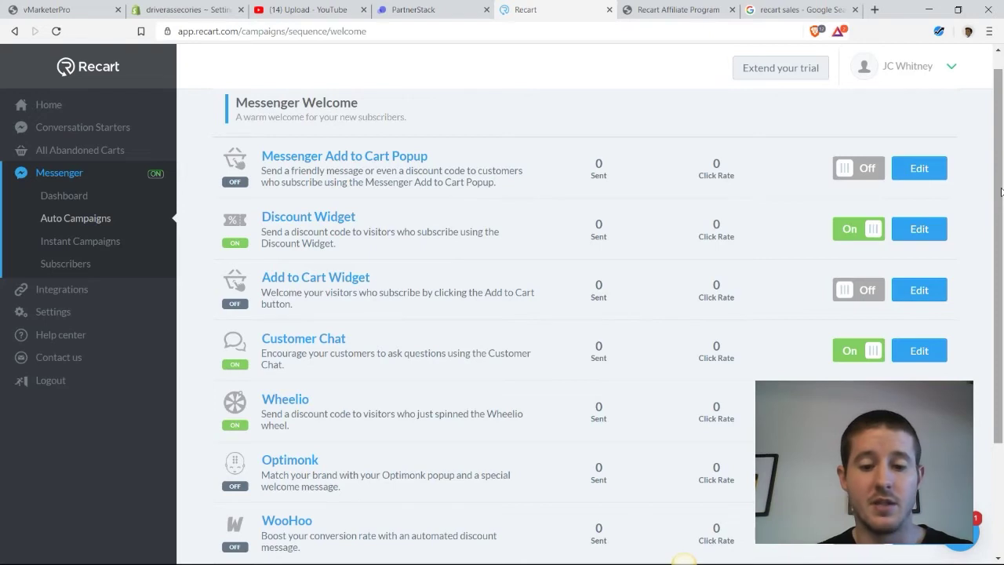
{"action": "scroll", "coordinate": [1001, 192], "scroll_direction": "down", "scroll_amount": 2}
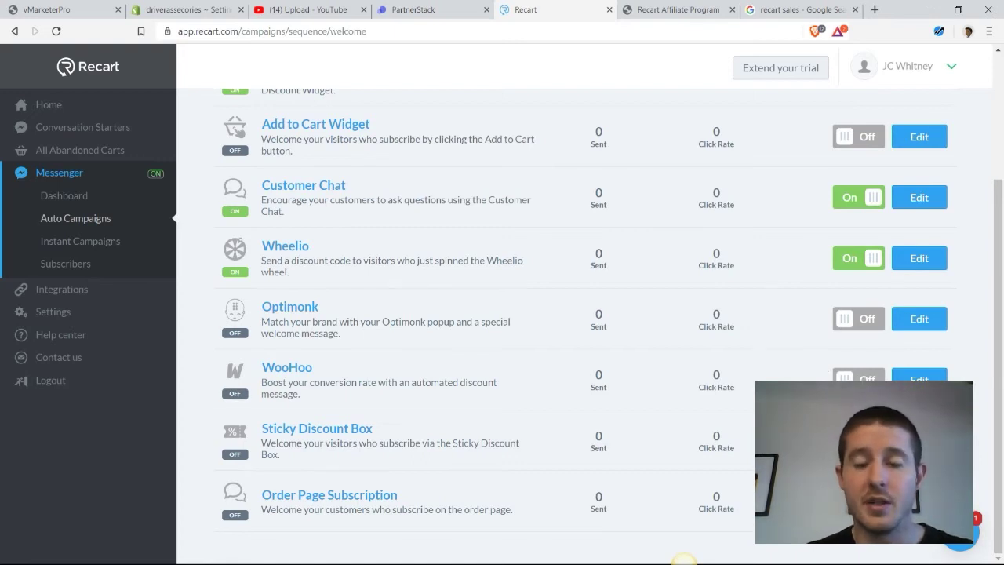
{"action": "left_click", "coordinate": [851, 377]}
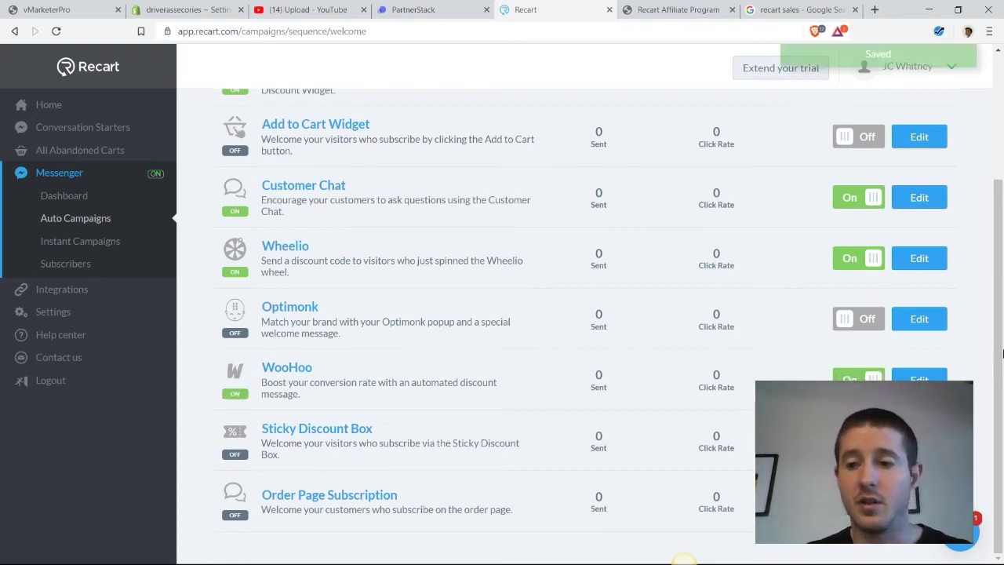
{"action": "left_click_drag", "start_coordinate": [1001, 339], "coordinate": [1001, 194]}
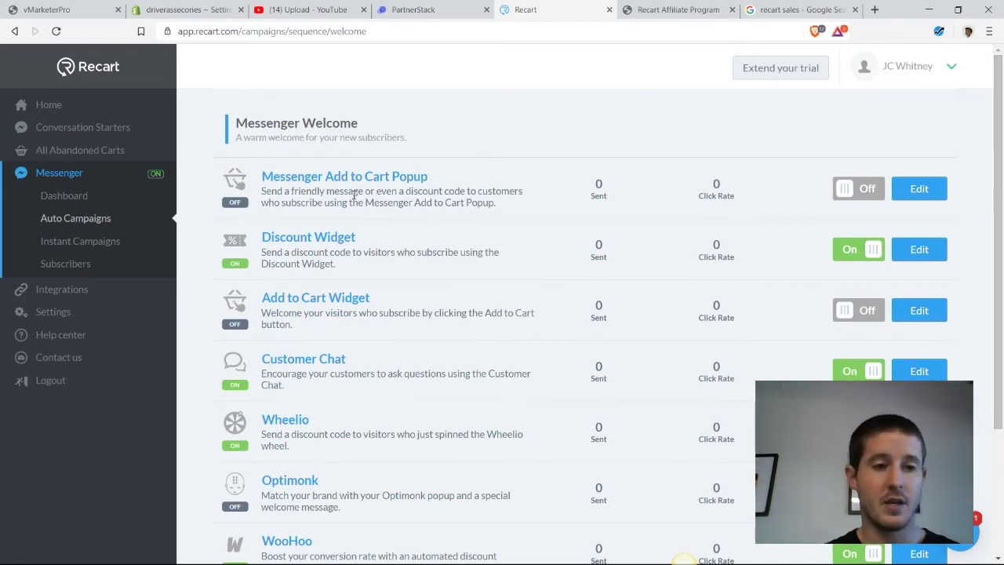
{"action": "left_click", "coordinate": [95, 196]}
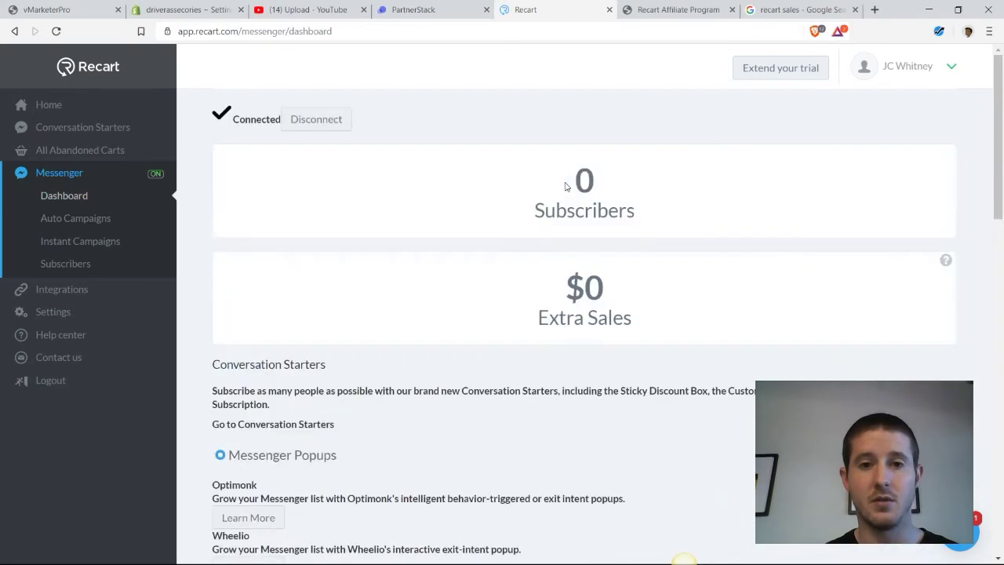
- Open the Photo Reviews by Loox campaign from the Auto Campaigns list
{"action": "left_click", "coordinate": [435, 304]}
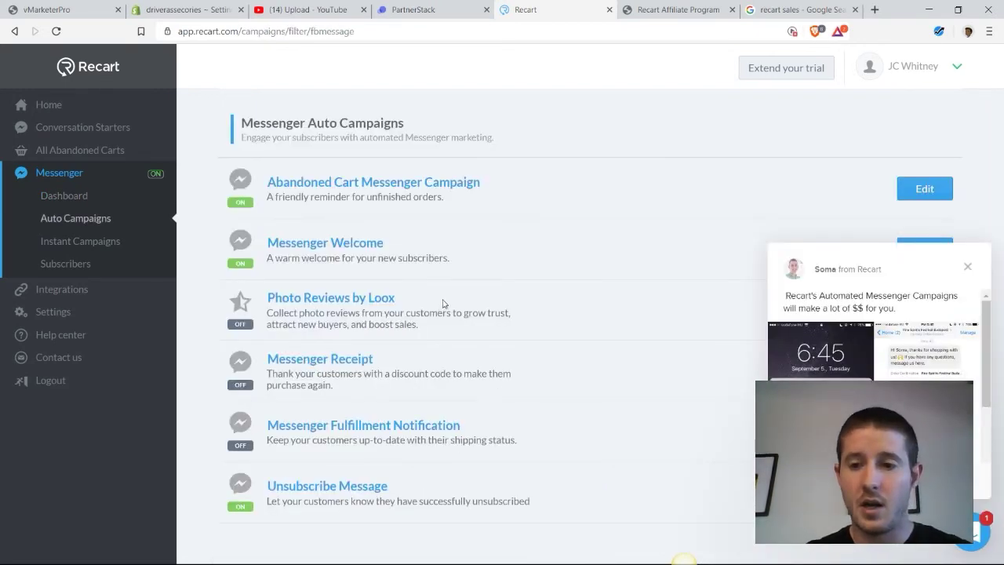
{"action": "left_click", "coordinate": [968, 266]}
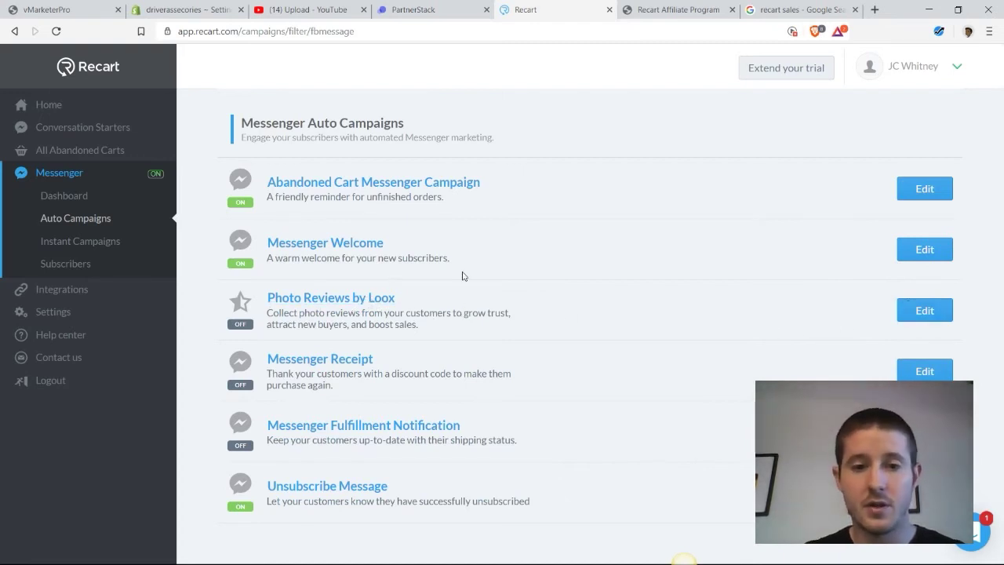
{"action": "left_click", "coordinate": [357, 298]}
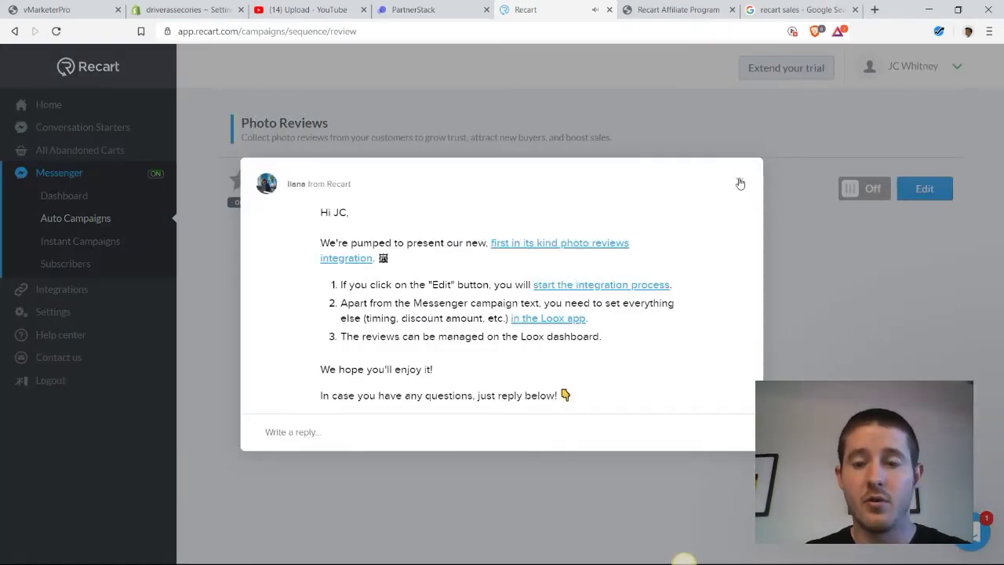
- Turn Photo Reviews by Loox on and return to the Auto Campaigns list
{"action": "left_click", "coordinate": [740, 182]}
{"action": "left_click", "coordinate": [862, 189]}
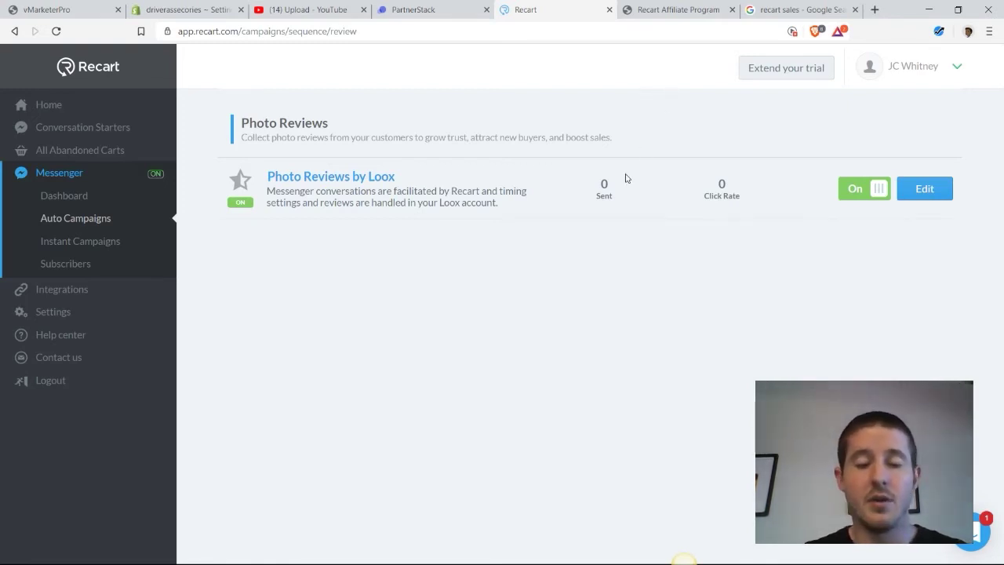
{"action": "key", "text": "alt+Left"}
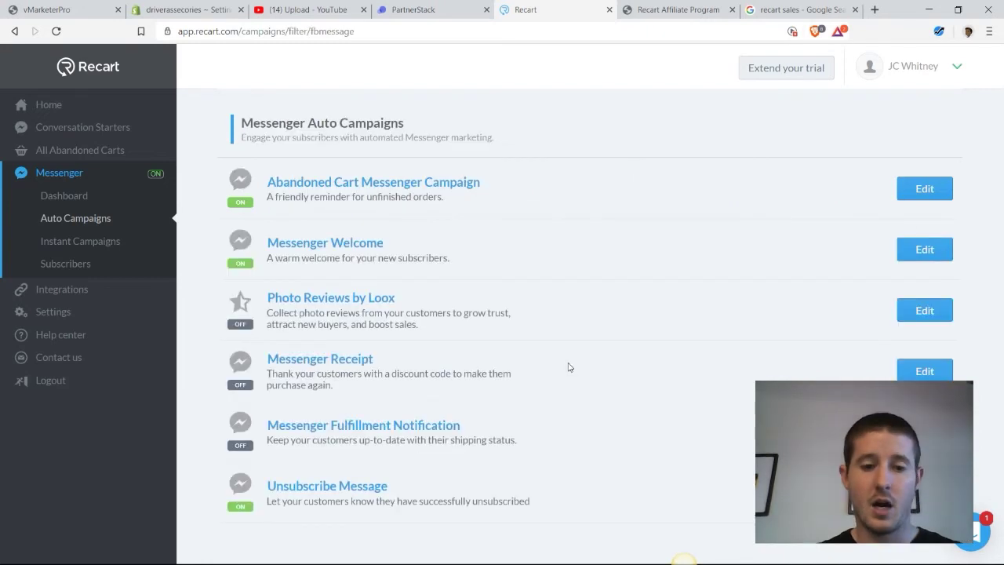
- Turn the Messenger Receipt campaign on, then move on to the Instant Campaigns page
{"action": "left_click", "coordinate": [923, 368]}
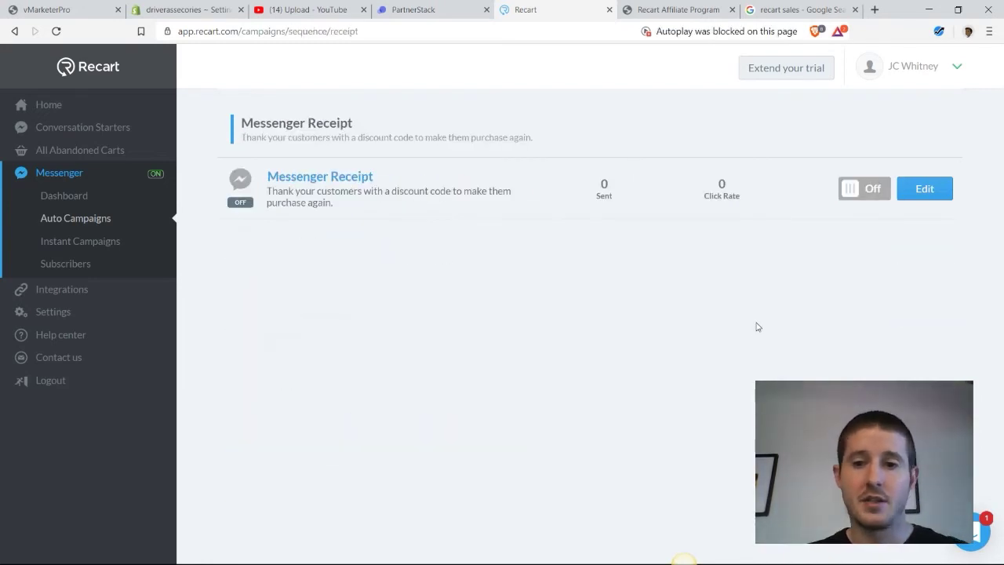
{"action": "left_click", "coordinate": [873, 186]}
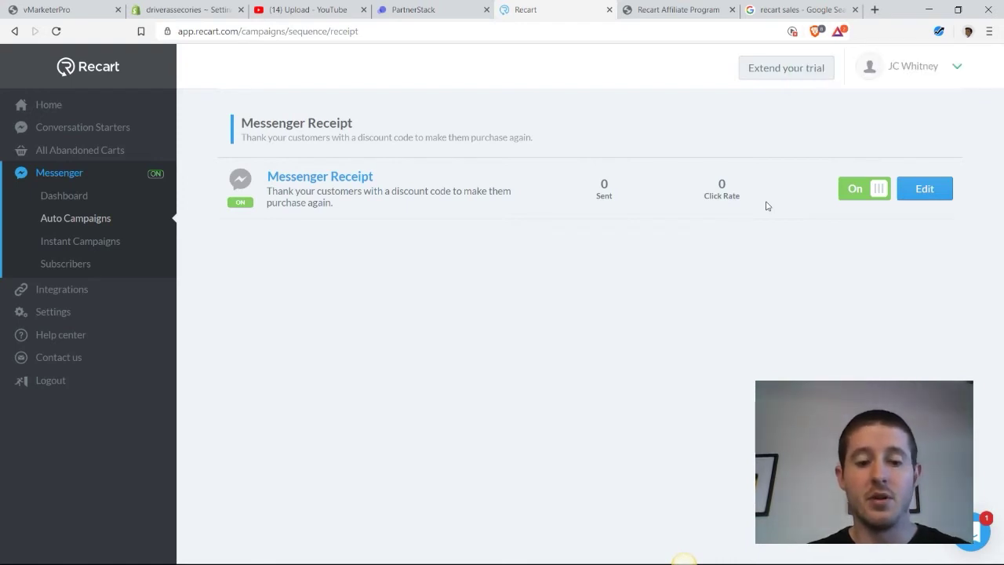
{"action": "key", "text": "alt+Left"}
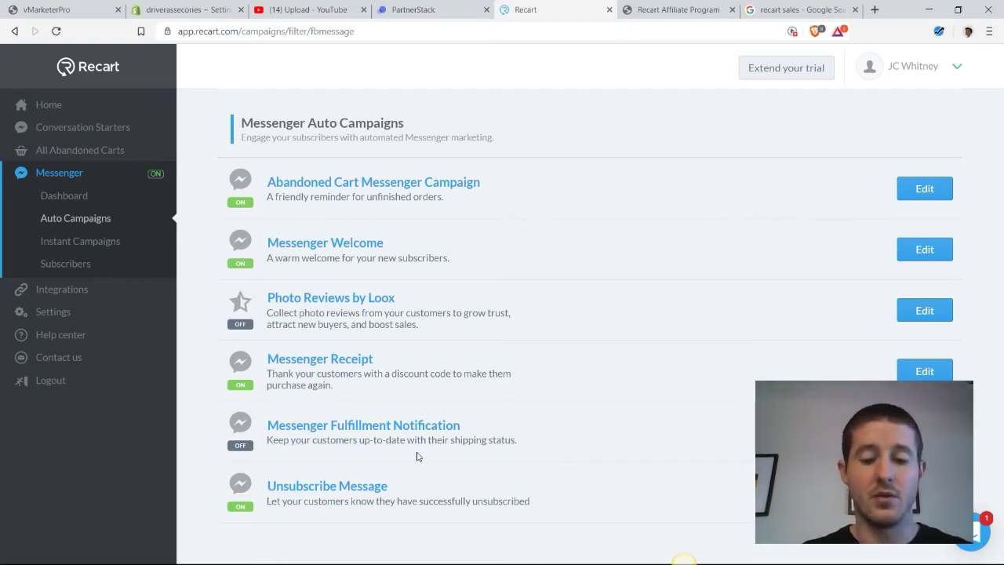
{"action": "key", "text": "alt+Left"}
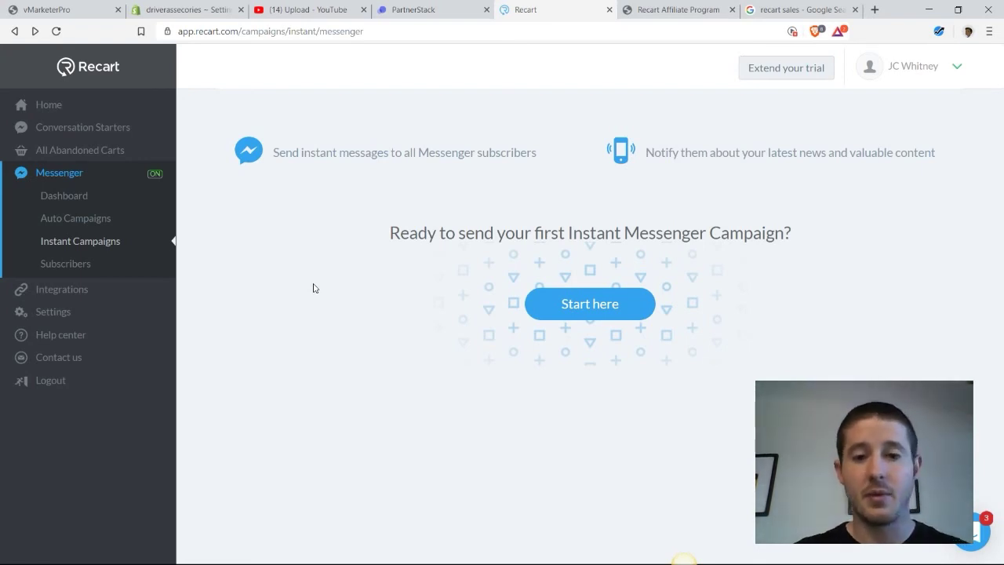
- Start a new instant campaign from the Flash Sale template and preview its 25% OFF T-shirts message
{"action": "left_click", "coordinate": [587, 322]}
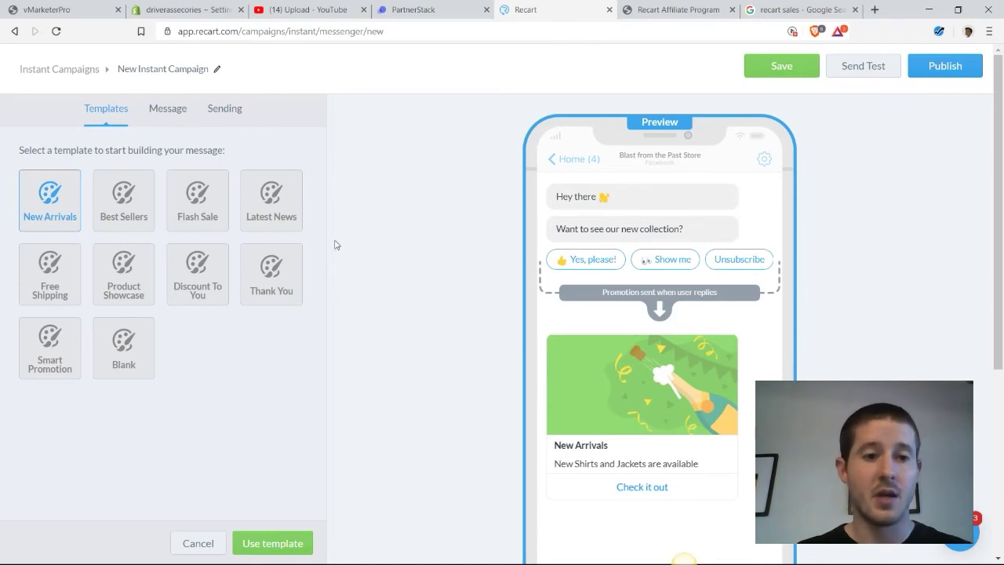
{"action": "left_click", "coordinate": [199, 203]}
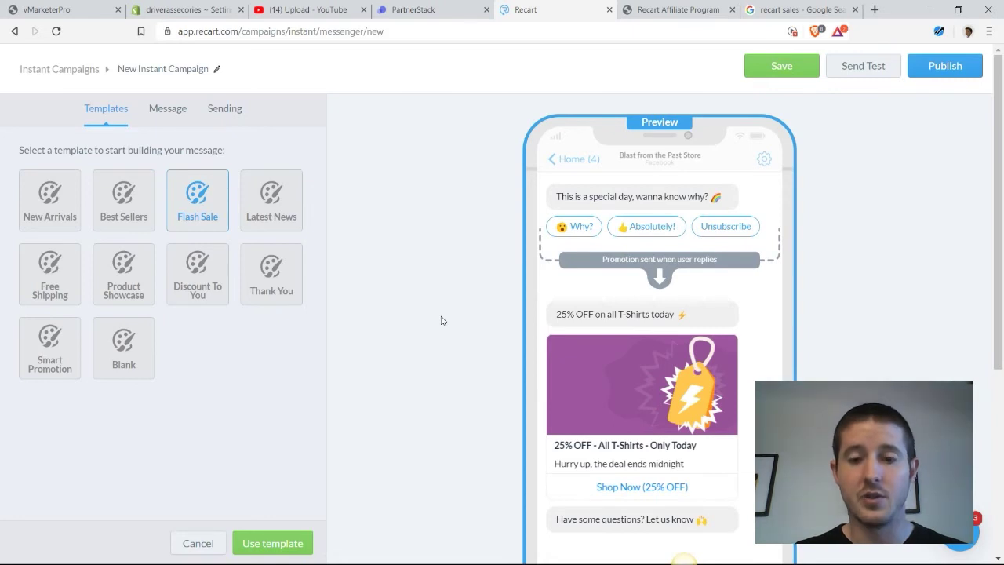
{"action": "scroll", "coordinate": [441, 320], "scroll_direction": "down", "scroll_amount": 3}
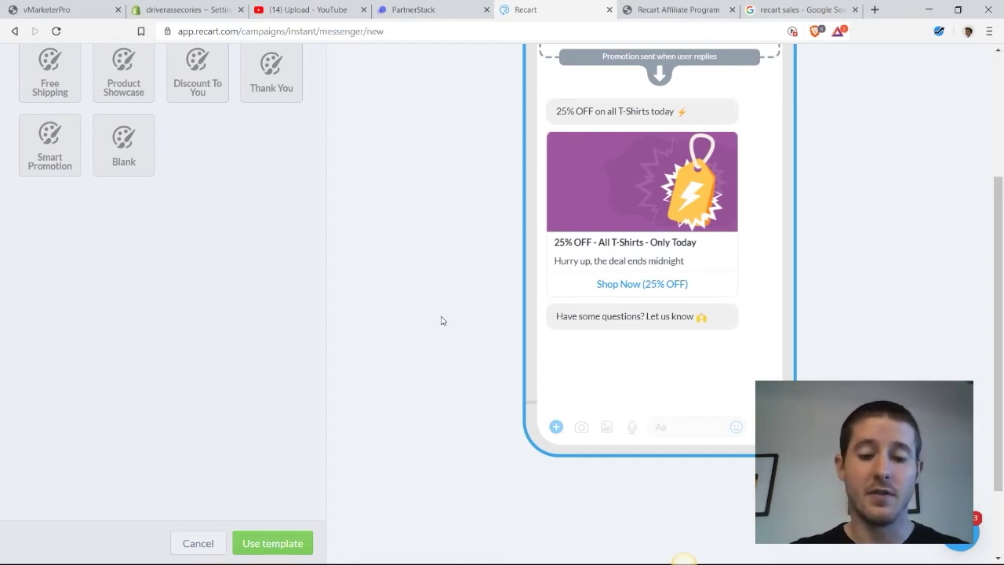
{"action": "scroll", "coordinate": [441, 320], "scroll_direction": "up", "scroll_amount": 3}
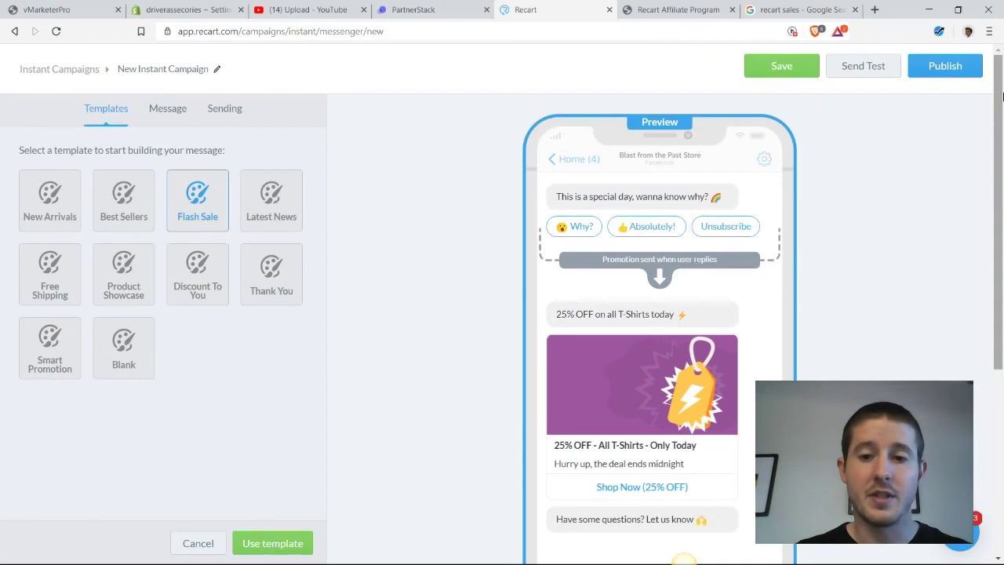
- Review the Flash Sale message, then move on to the campaign's Sending settings
{"action": "scroll", "coordinate": [999, 115], "scroll_direction": "down", "scroll_amount": 2}
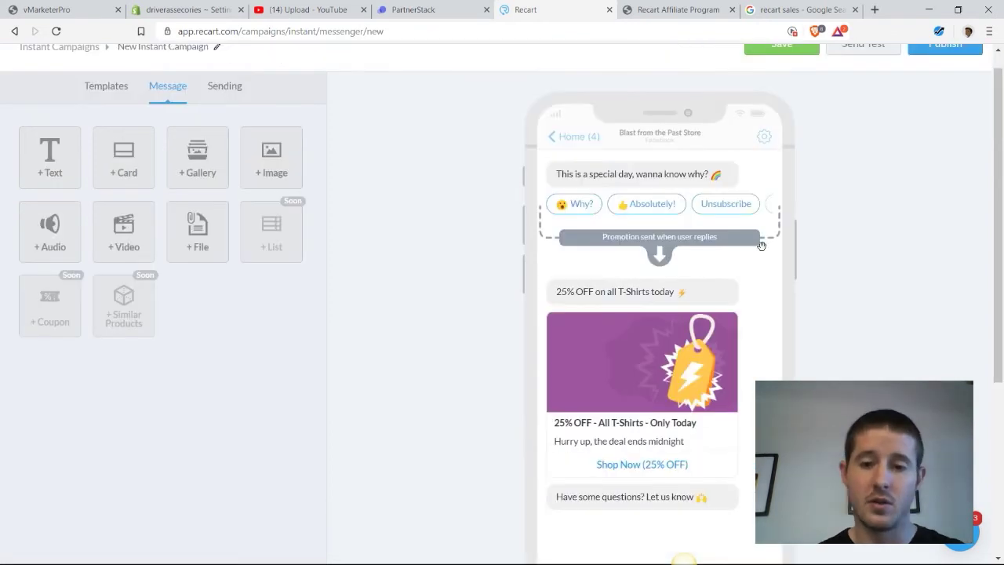
{"action": "mouse_move", "coordinate": [636, 372]}
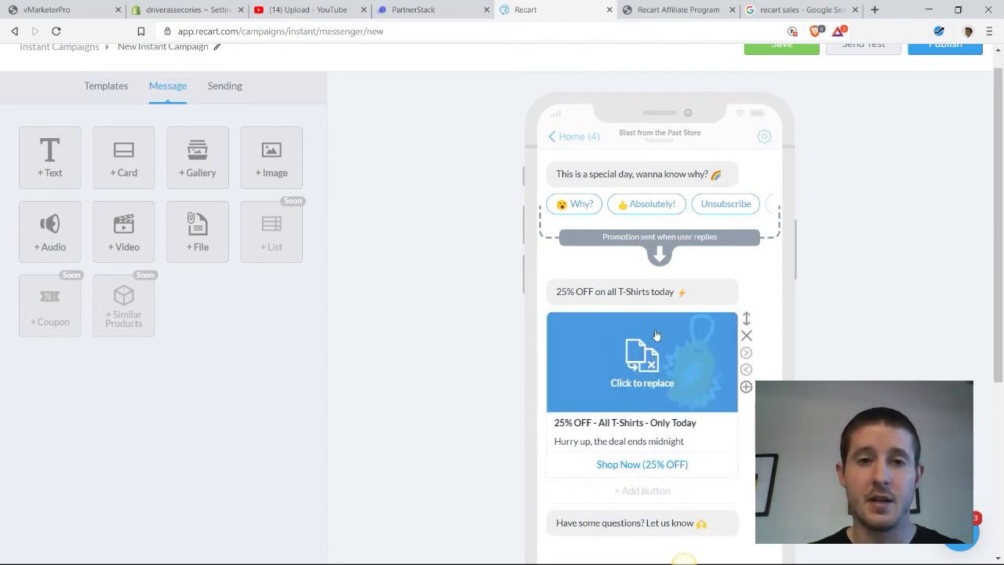
{"action": "scroll", "coordinate": [1002, 191], "scroll_direction": "up", "scroll_amount": 1}
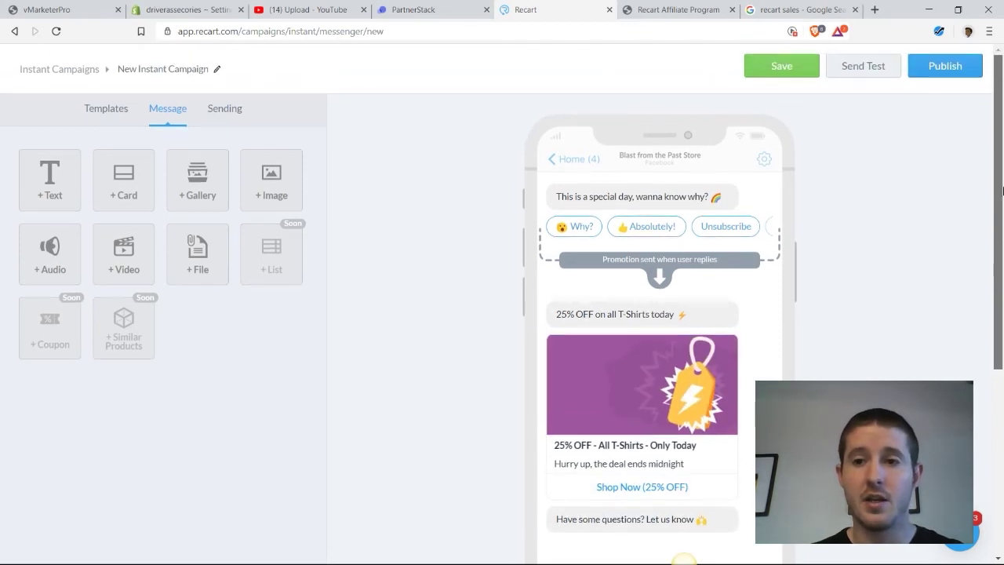
{"action": "left_click", "coordinate": [952, 64]}
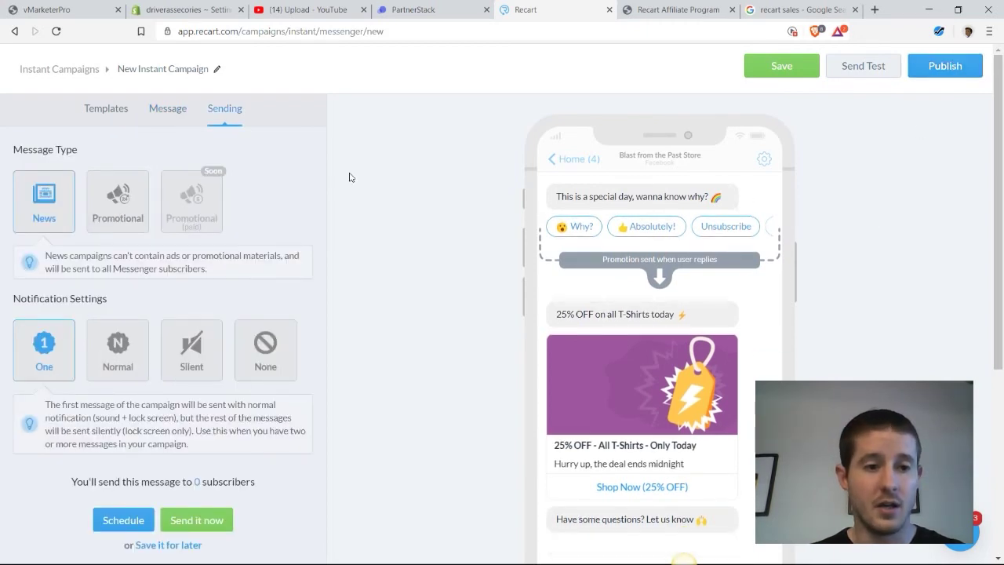
- Change the campaign's message type from News to Promotional
{"action": "scroll", "coordinate": [125, 220], "scroll_direction": "down", "scroll_amount": 1}
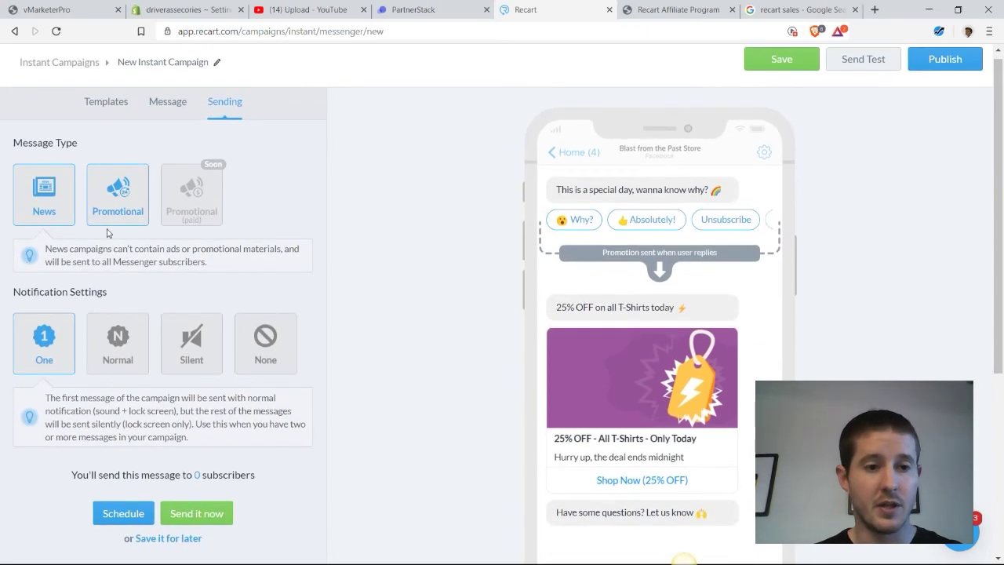
{"action": "scroll", "coordinate": [90, 184], "scroll_direction": "down", "scroll_amount": 1}
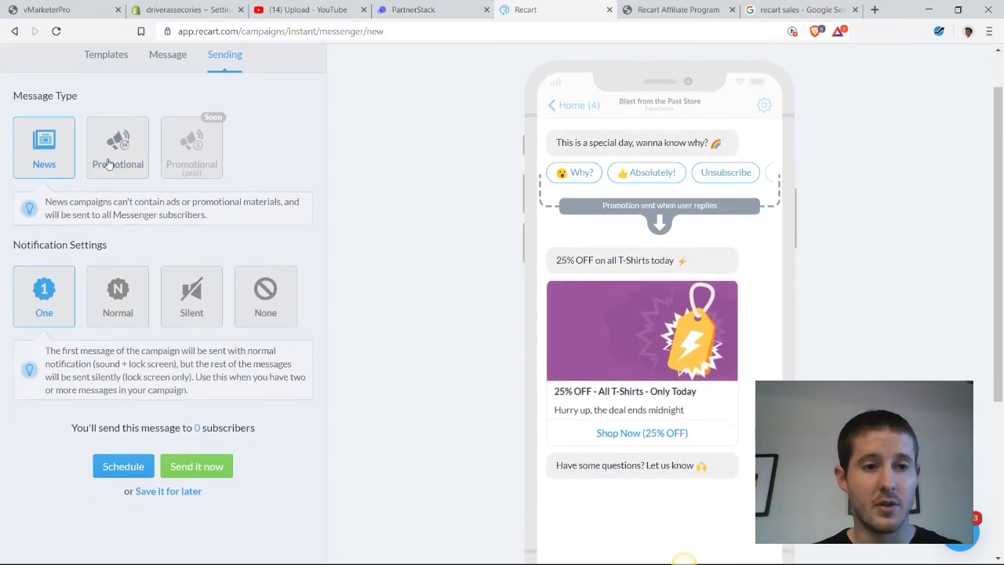
{"action": "scroll", "coordinate": [114, 129], "scroll_direction": "down", "scroll_amount": 1}
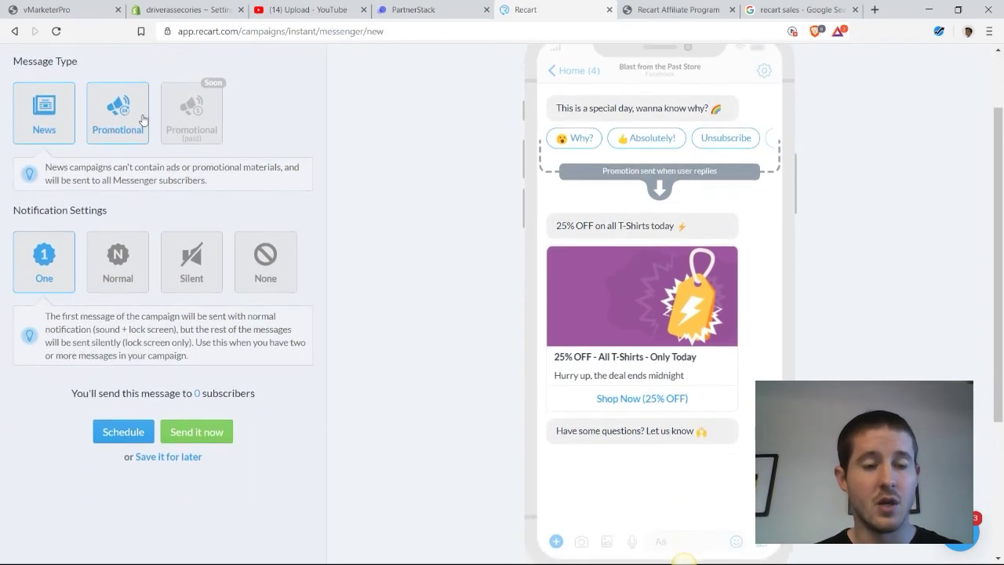
{"action": "left_click", "coordinate": [142, 114]}
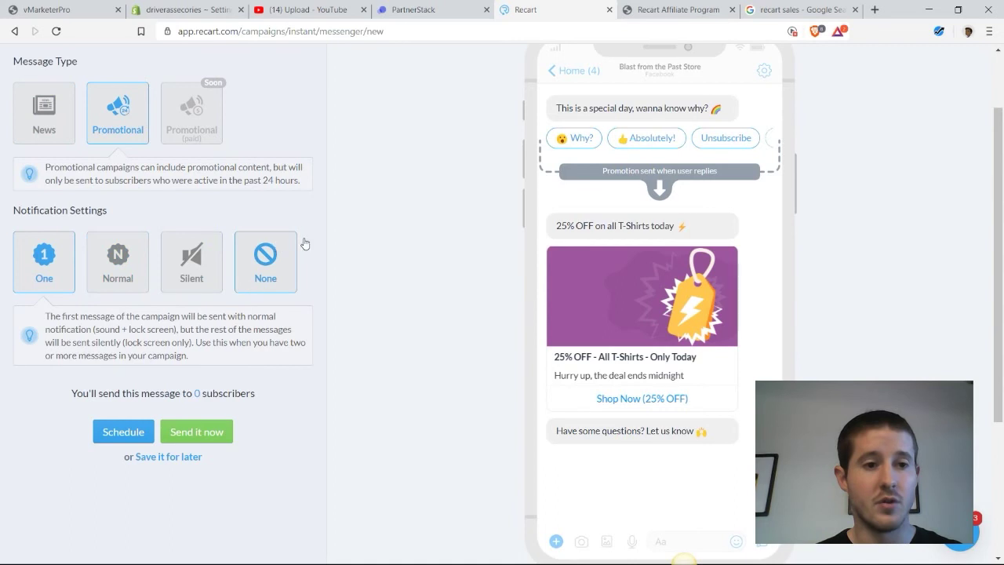
{"action": "scroll", "coordinate": [377, 246], "scroll_direction": "down", "scroll_amount": 1}
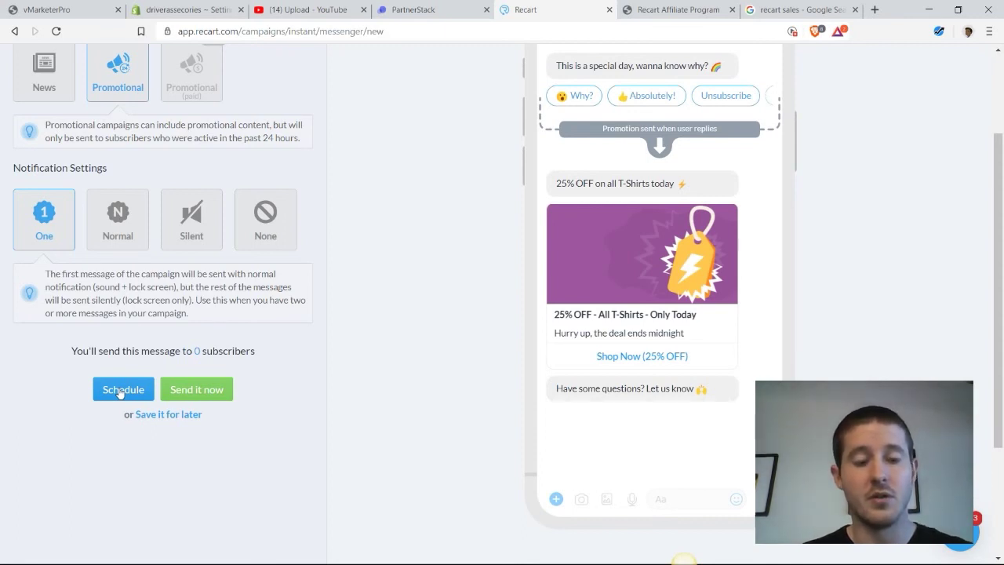
- Schedule the Flash Sale campaign to go live on June 11, 2019, and confirm
{"action": "left_click", "coordinate": [121, 389]}
{"action": "scroll", "coordinate": [298, 352], "scroll_direction": "down", "scroll_amount": 2}
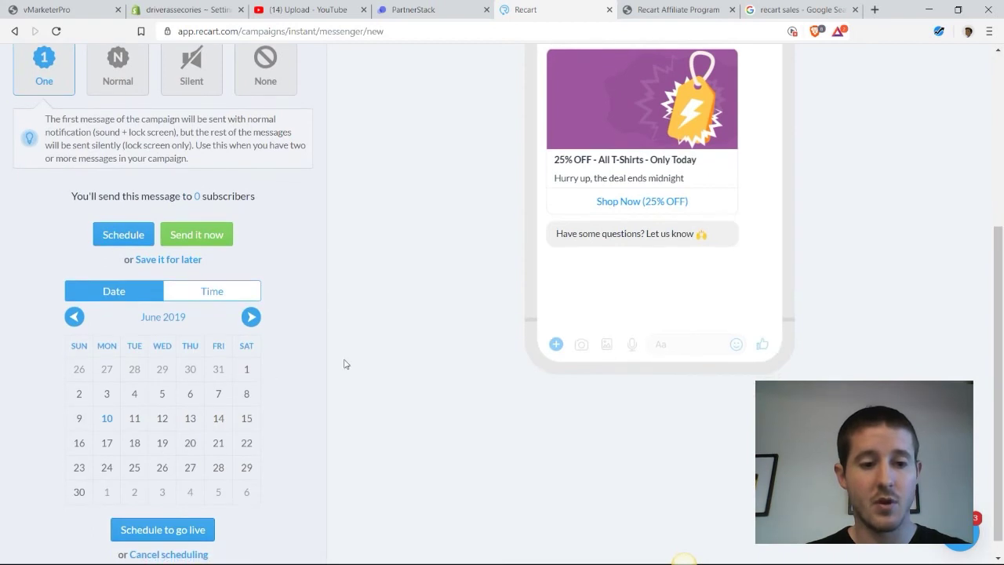
{"action": "scroll", "coordinate": [314, 359], "scroll_direction": "down", "scroll_amount": 1}
{"action": "left_click", "coordinate": [137, 399]}
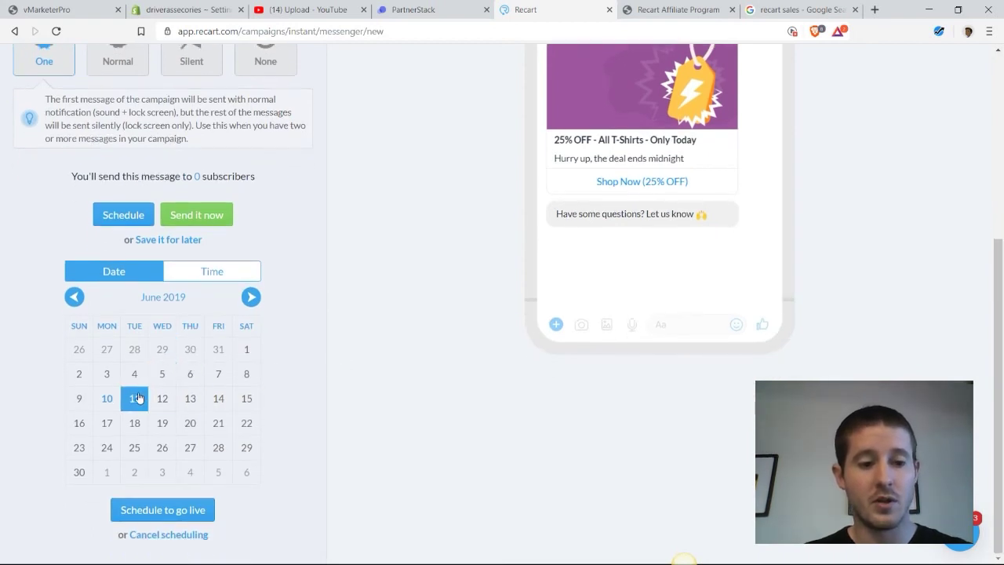
{"action": "left_click", "coordinate": [156, 509]}
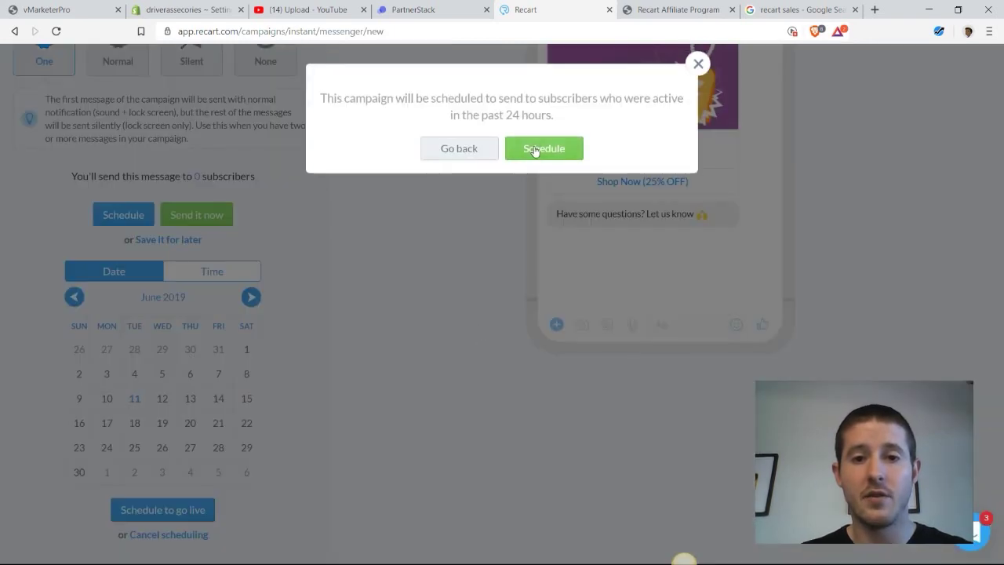
{"action": "left_click", "coordinate": [544, 148]}
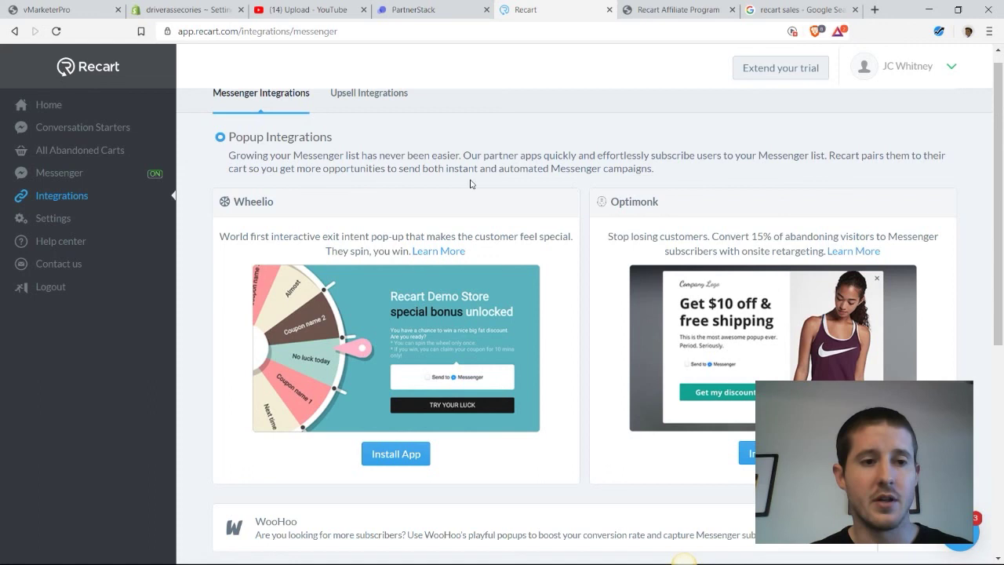
- Open All Abandoned Carts from the left sidebar
{"action": "left_click", "coordinate": [85, 152]}
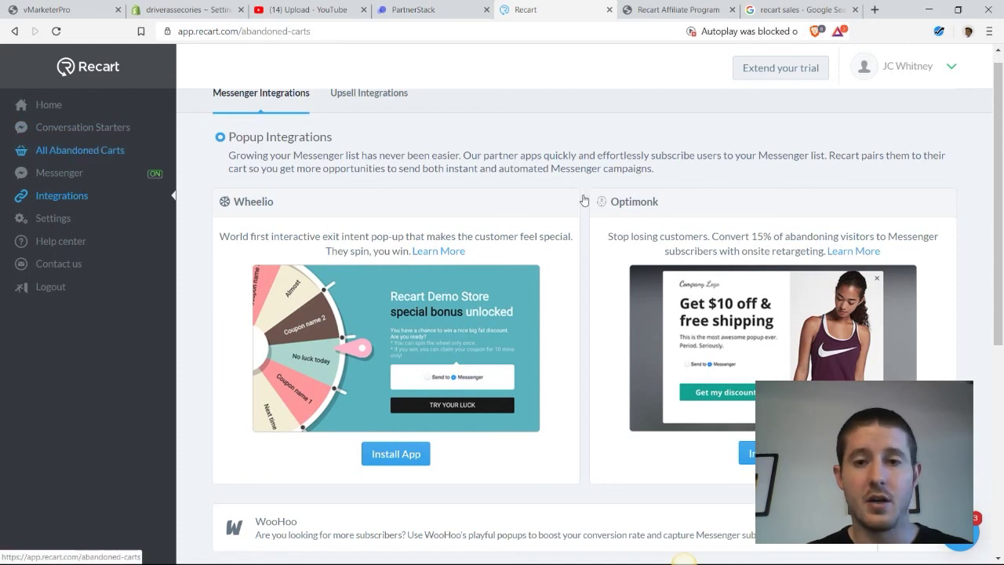